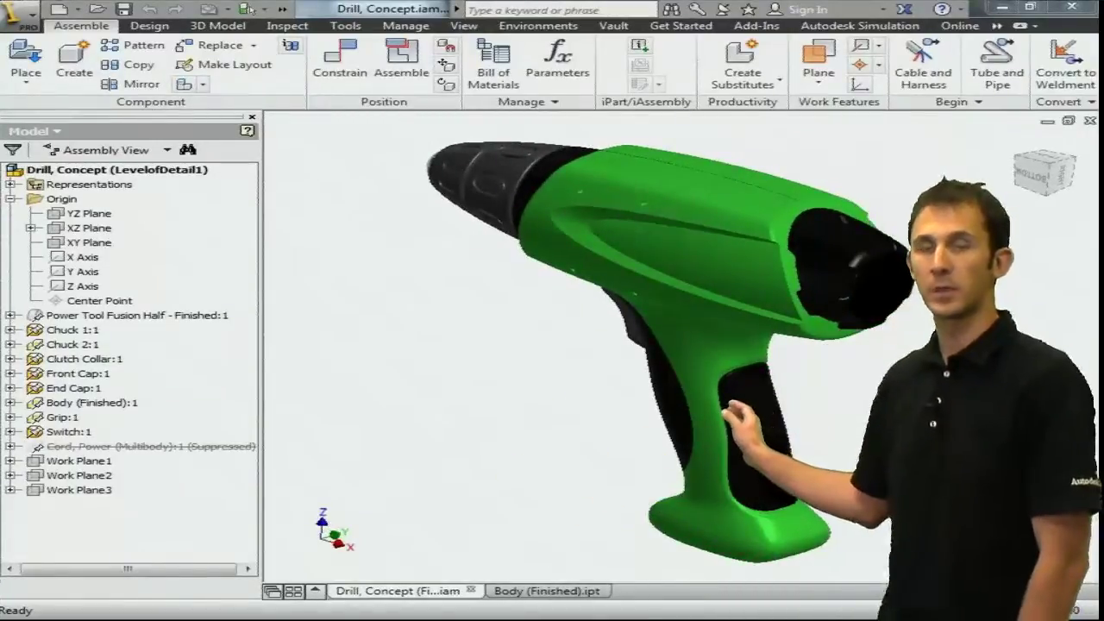
- Bring up the Body (Finished) part and hide Solid2 and Solid4 so that only Solid3 is shown
click(546, 591)
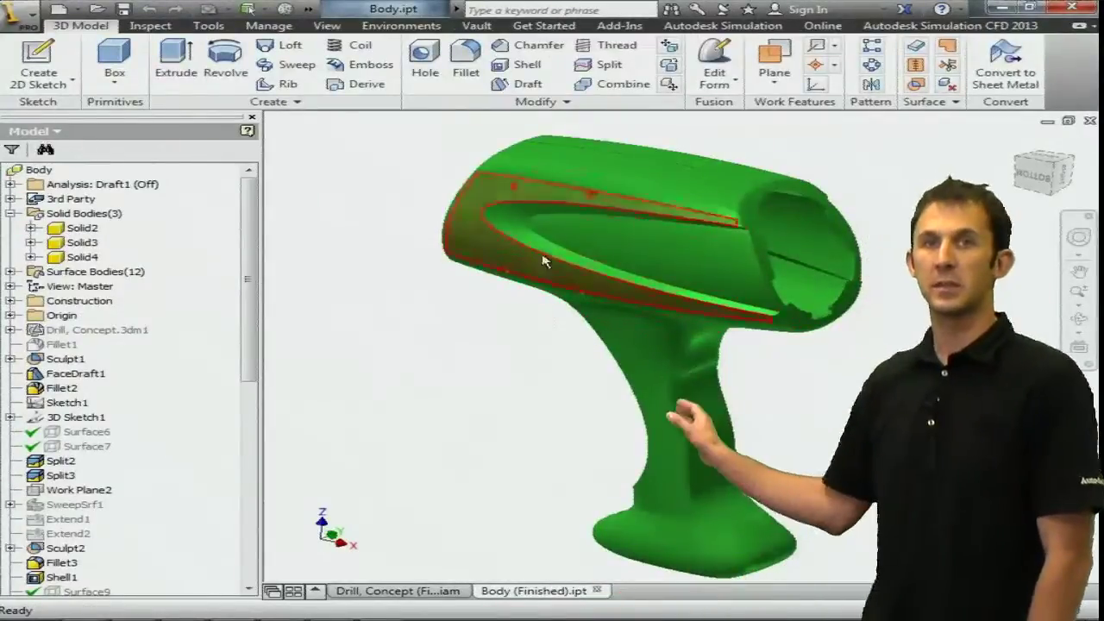
click(82, 227)
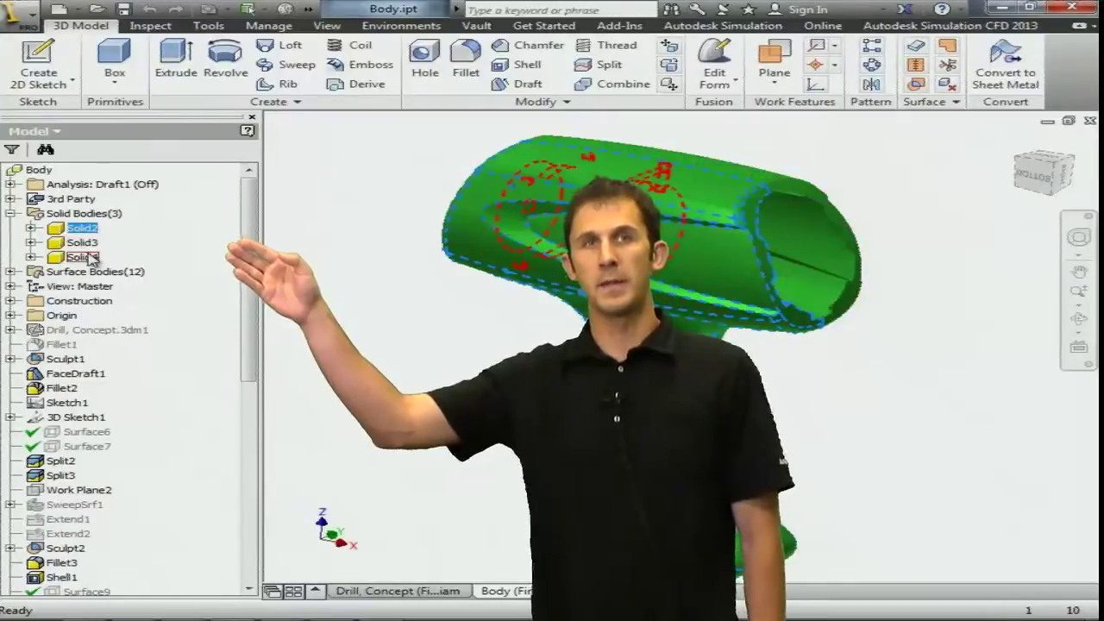
ctrl+click(82, 257)
right_click(84, 257)
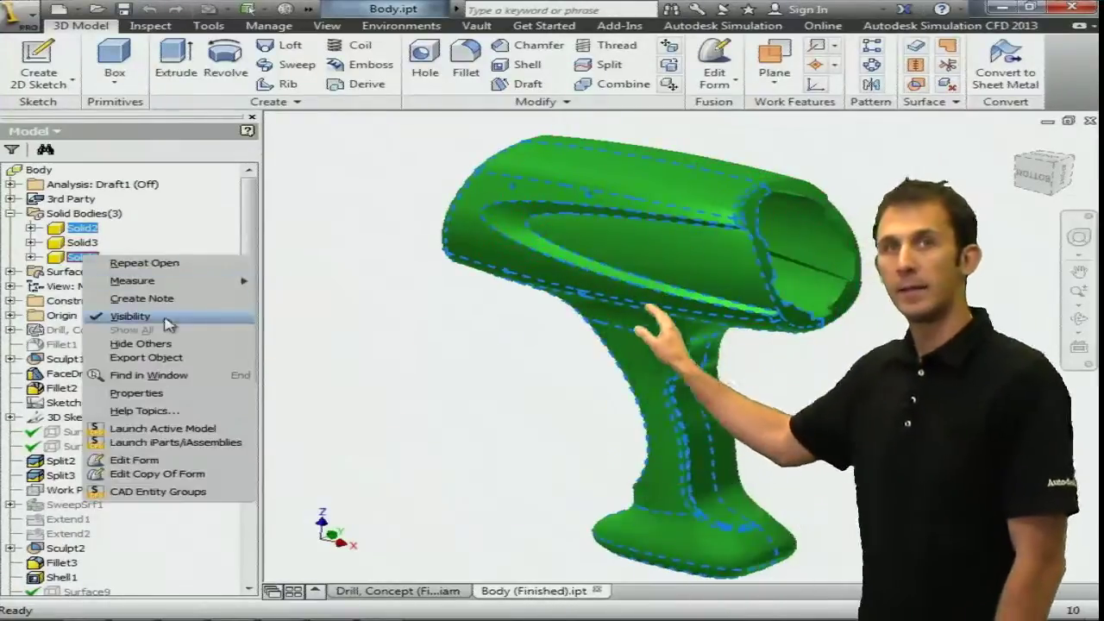
click(164, 316)
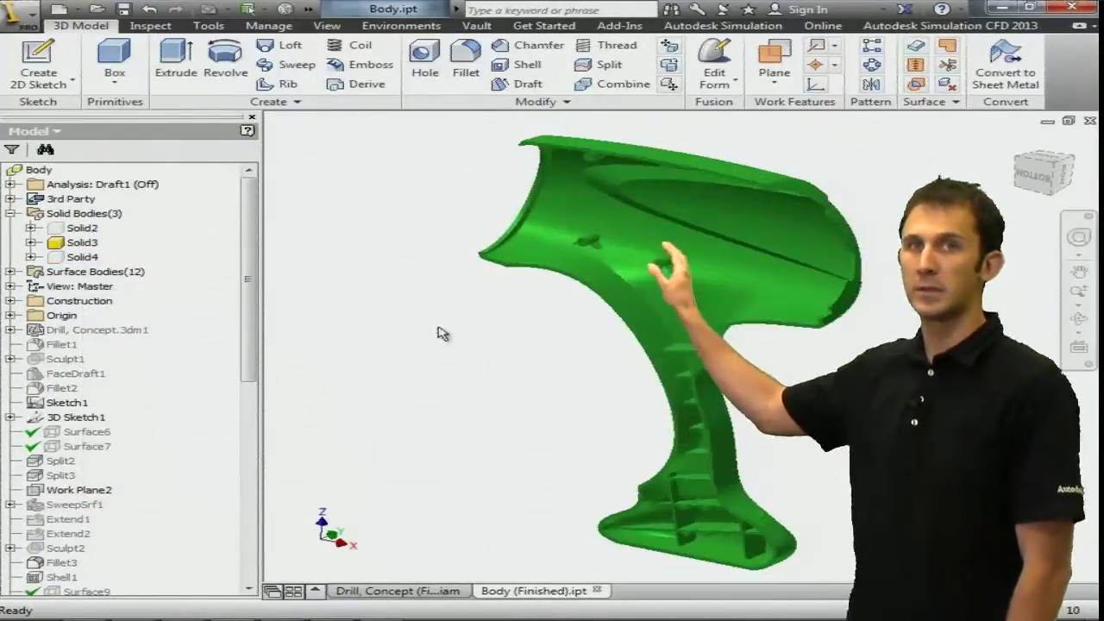
scroll(670, 382, up, 3)
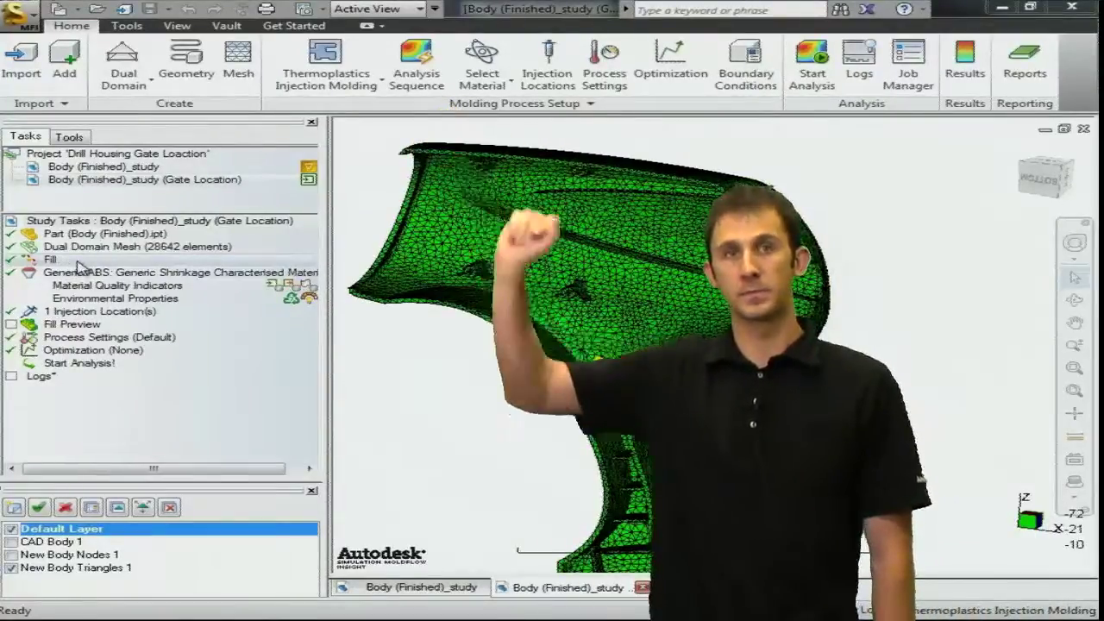
- Review the analysis sequences available for the gate location study
click(414, 84)
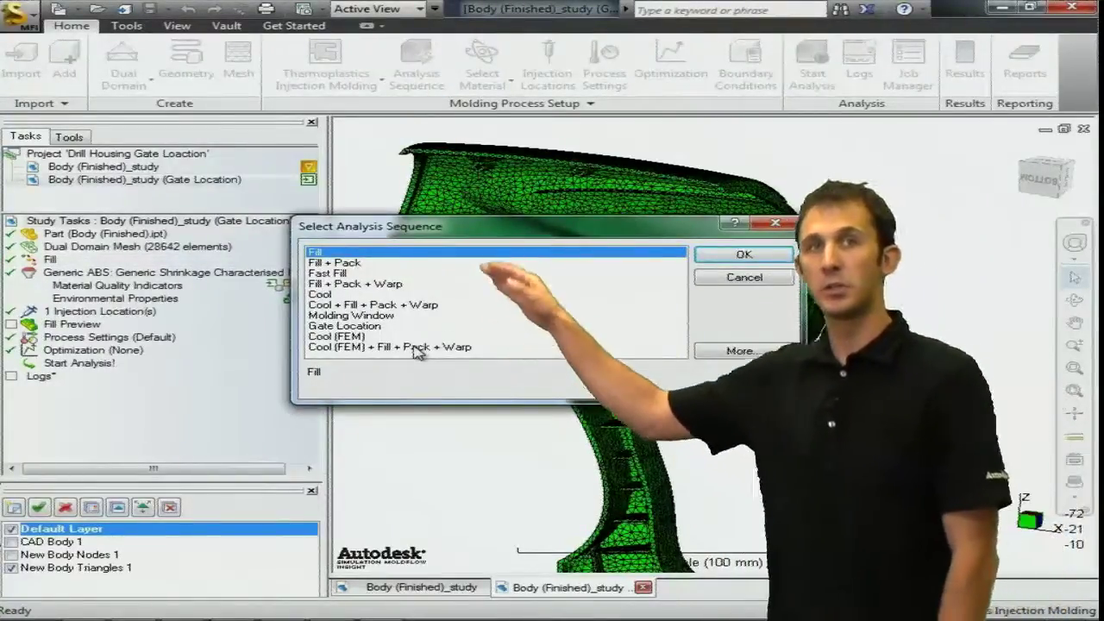
click(744, 278)
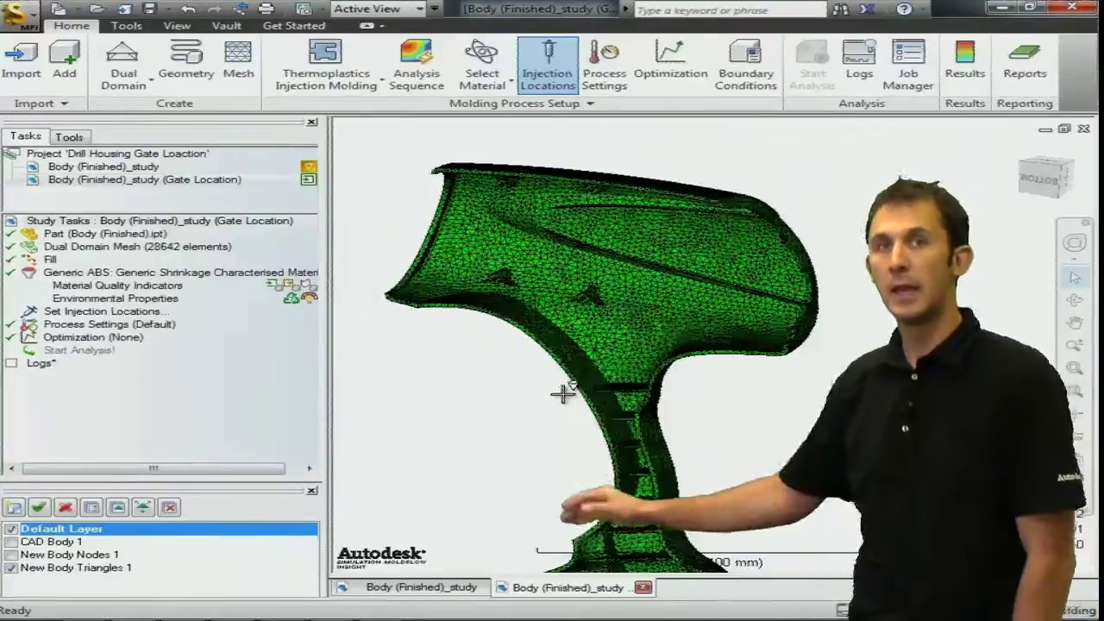
- Leave a single injection location at the front of the upper handle, below the barrel, and start the Fill analysis
scroll(579, 391, up, 3)
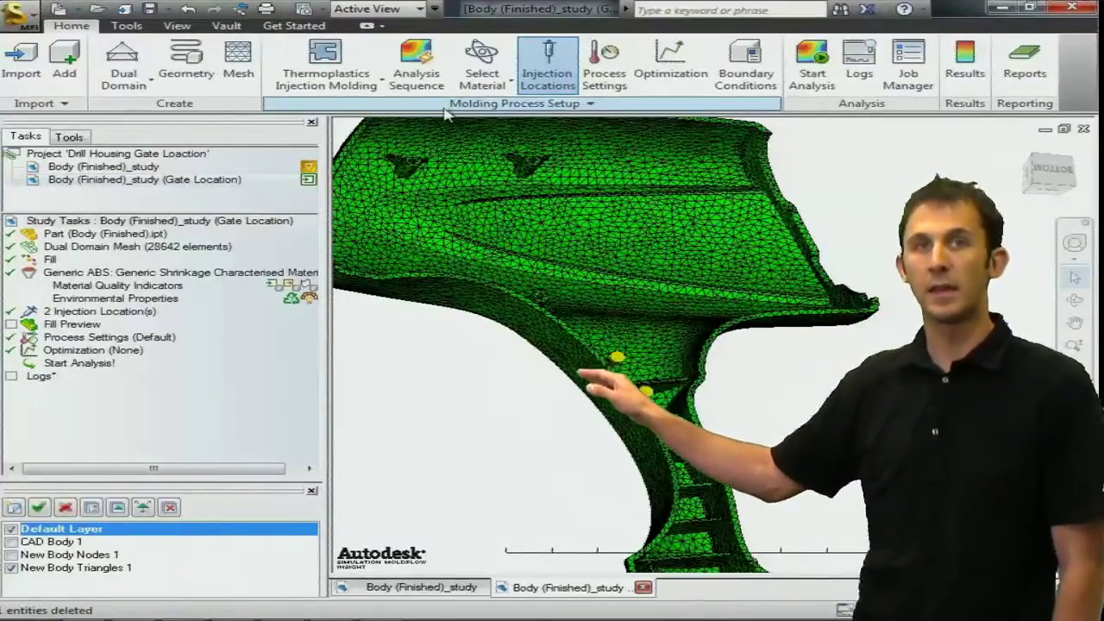
click(646, 393)
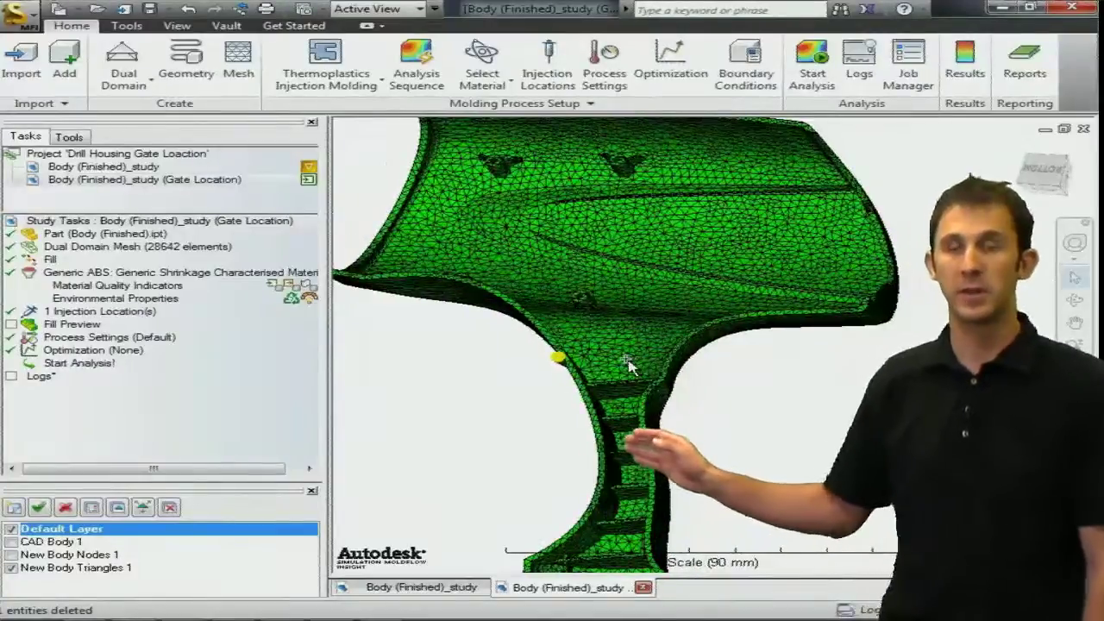
scroll(627, 366, up, 1)
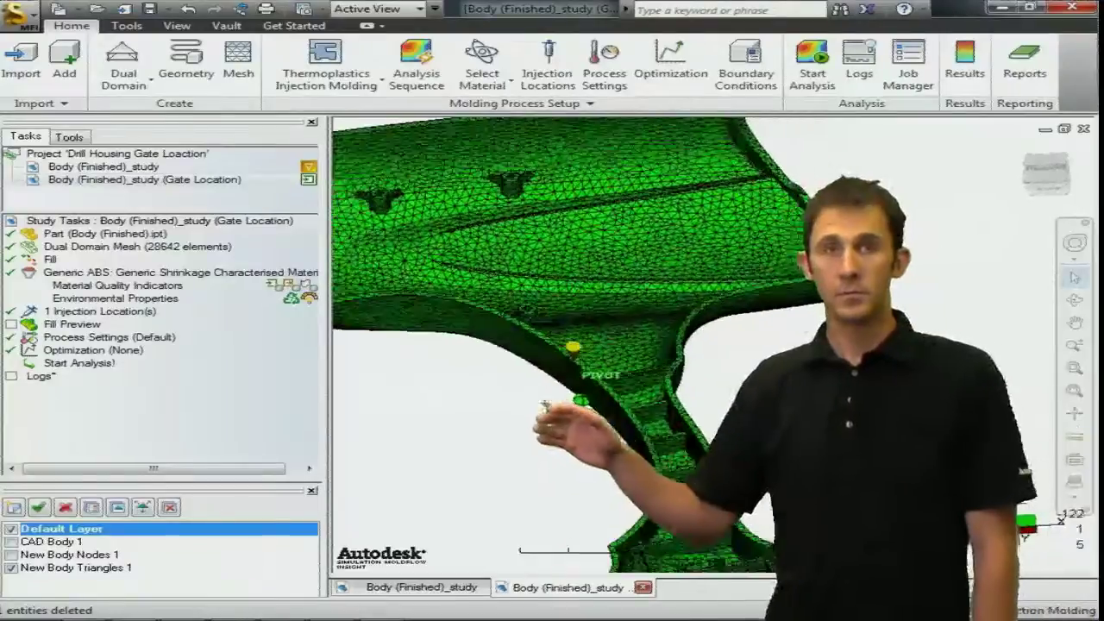
middle_drag(543, 404, 580, 370)
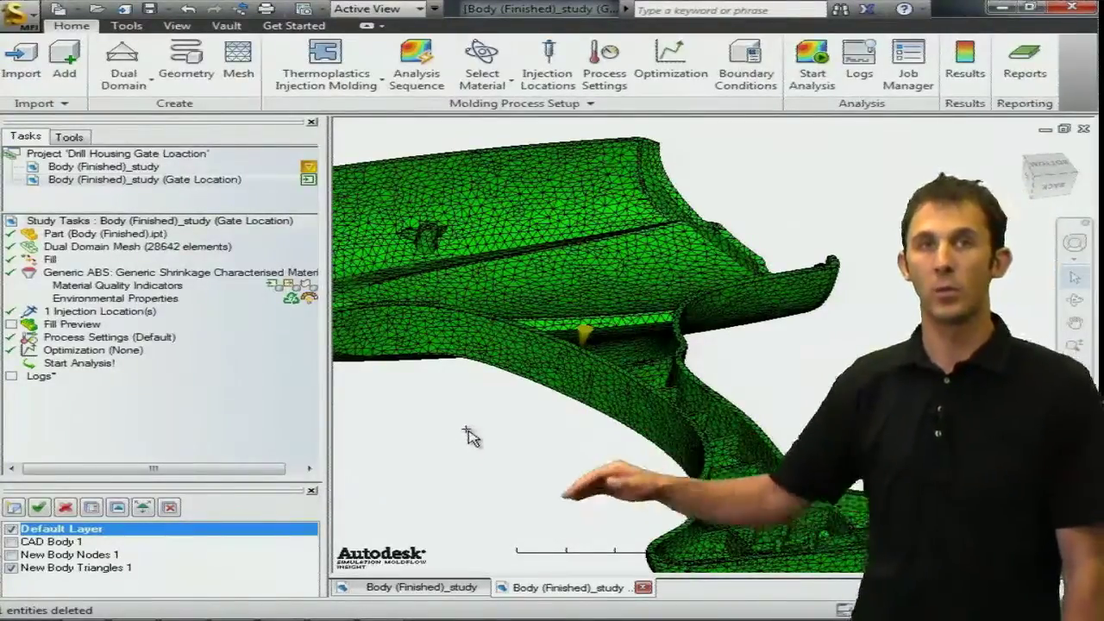
click(814, 69)
click(491, 380)
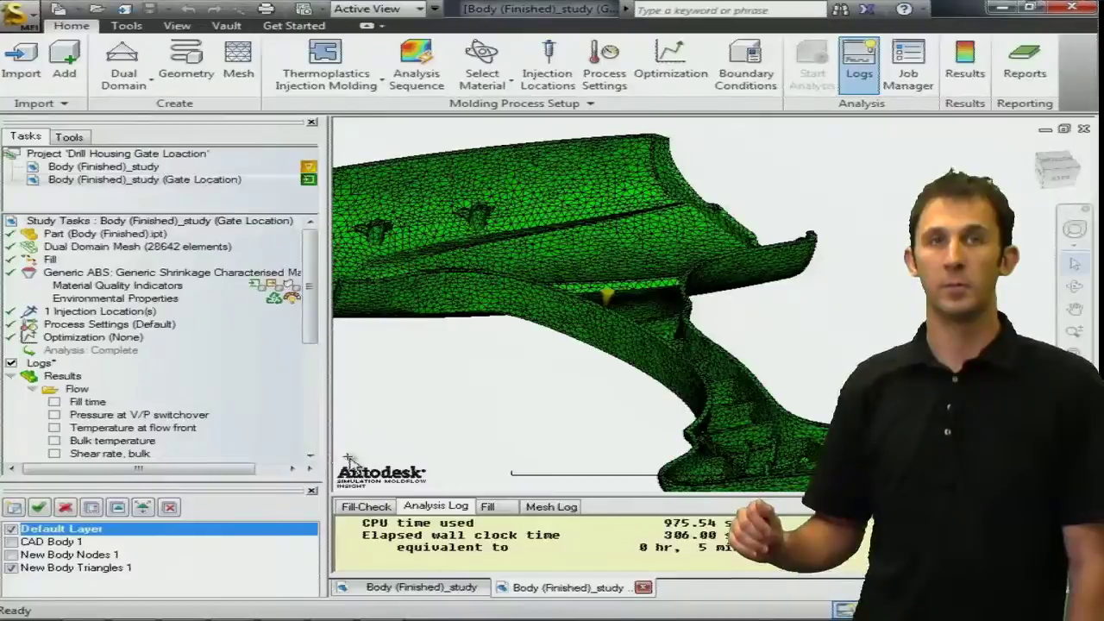
- Display the Fill time result and examine the flow pattern across the drill housing
drag(313, 312, 317, 348)
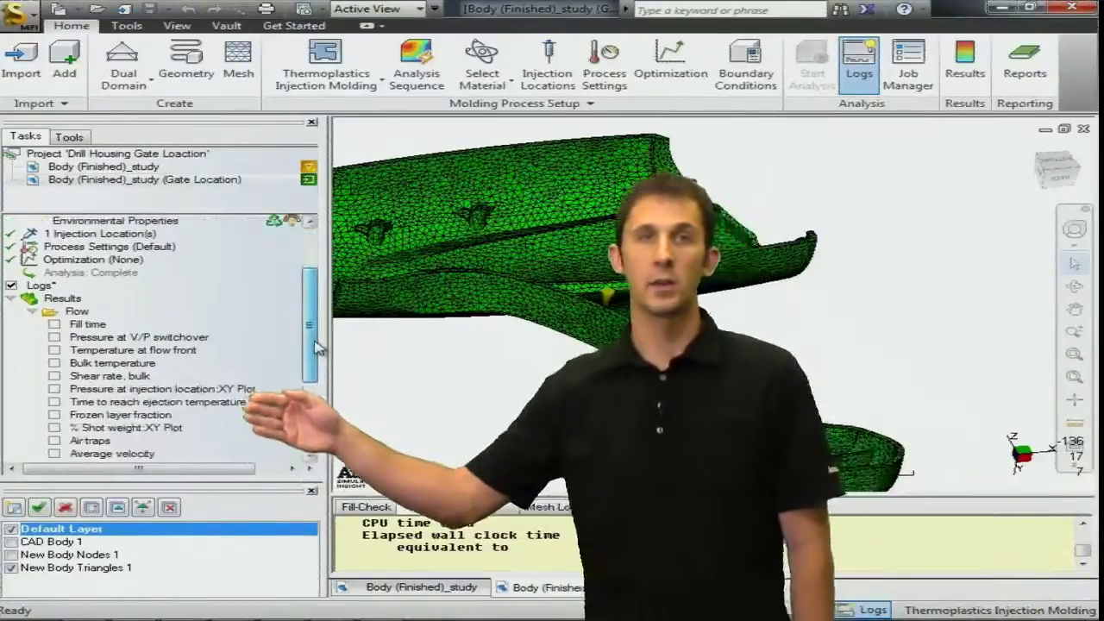
click(53, 325)
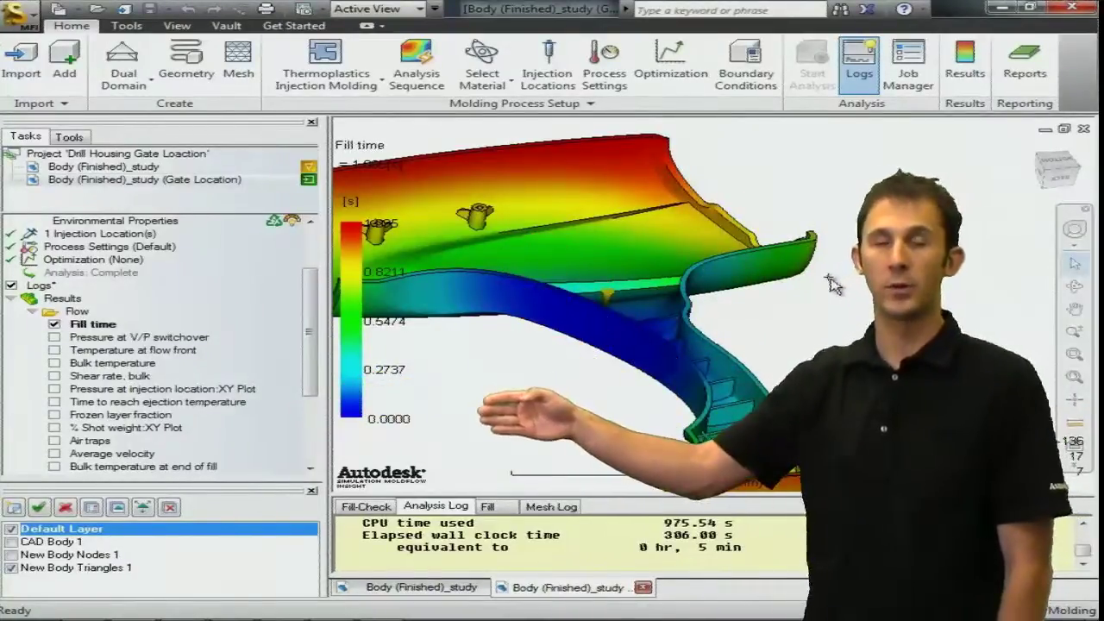
middle_drag(831, 284, 809, 315)
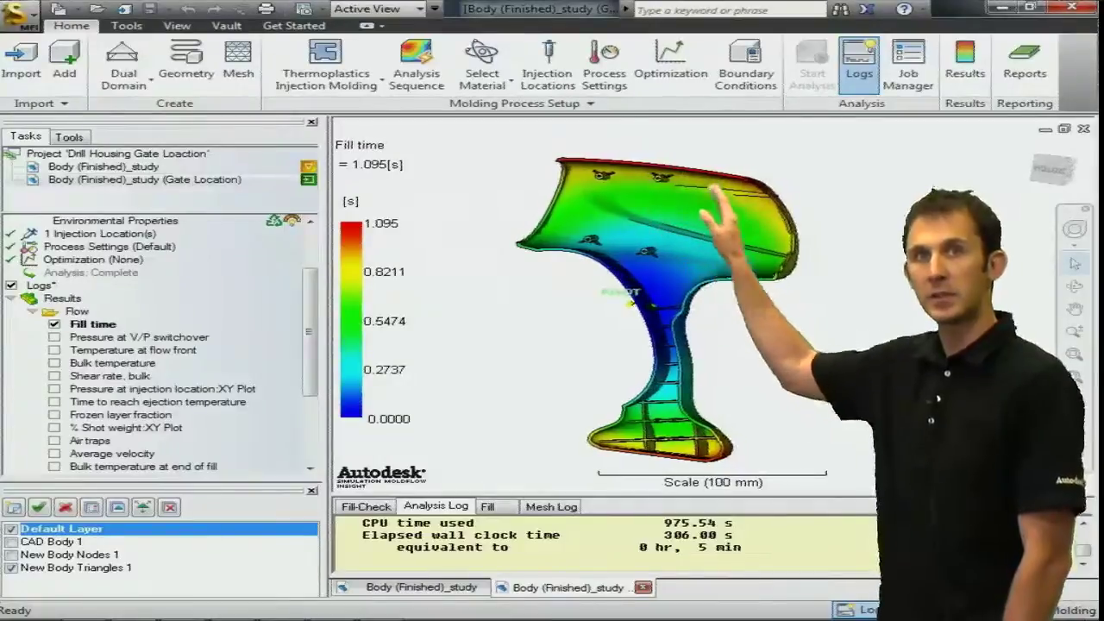
middle_drag(808, 315, 554, 346)
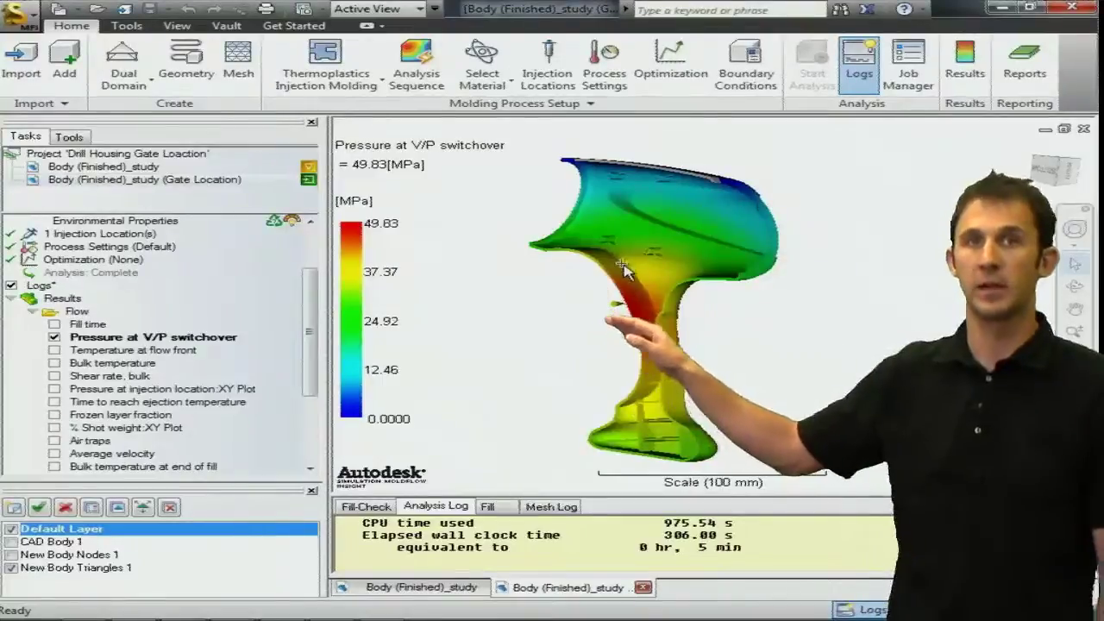
- Examine the Pressure at V/P switchover result, followed by the Temperature at flow front result
middle_drag(621, 274, 595, 296)
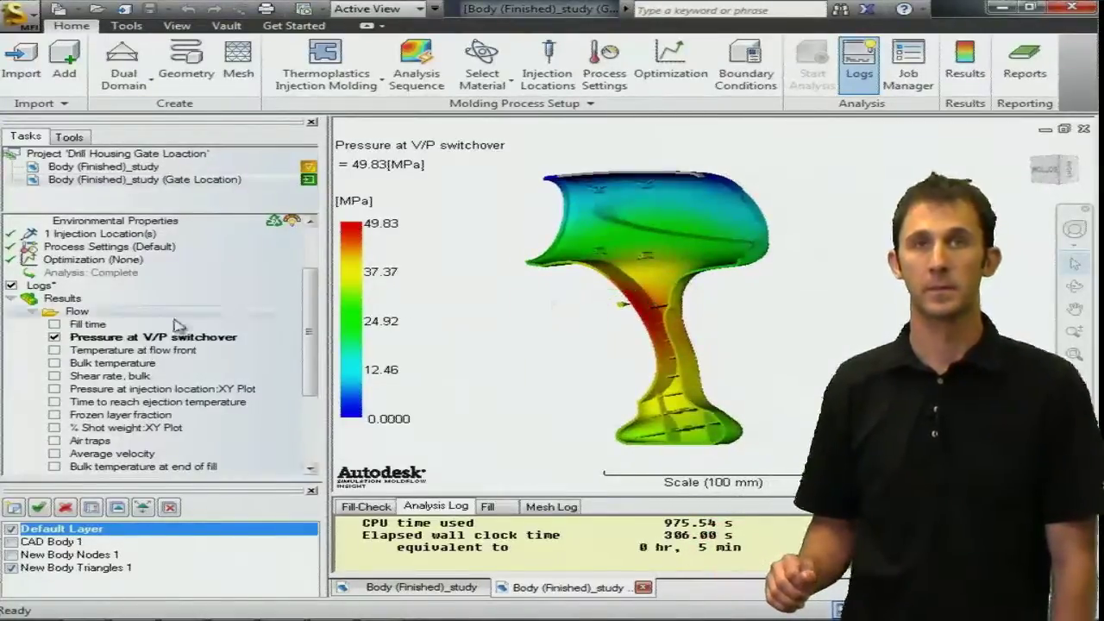
click(54, 338)
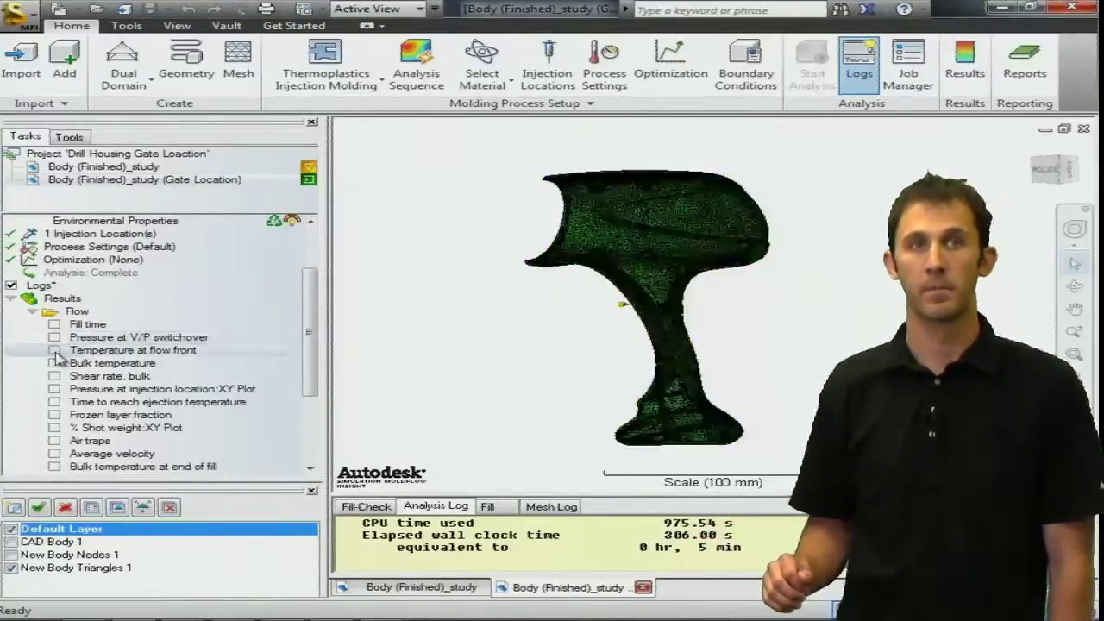
click(54, 350)
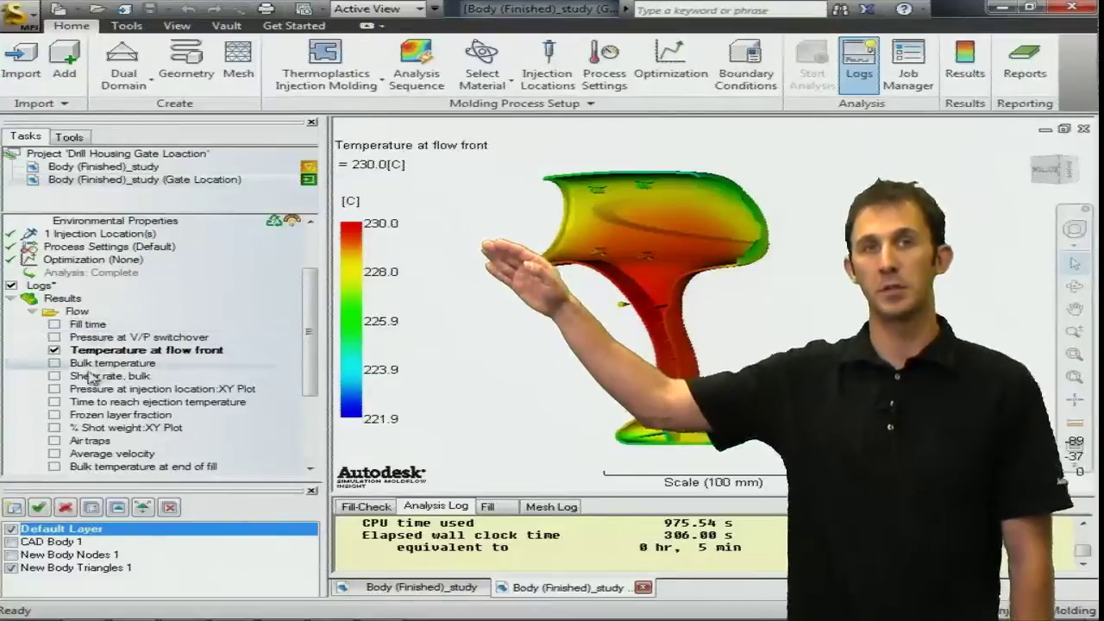
click(54, 351)
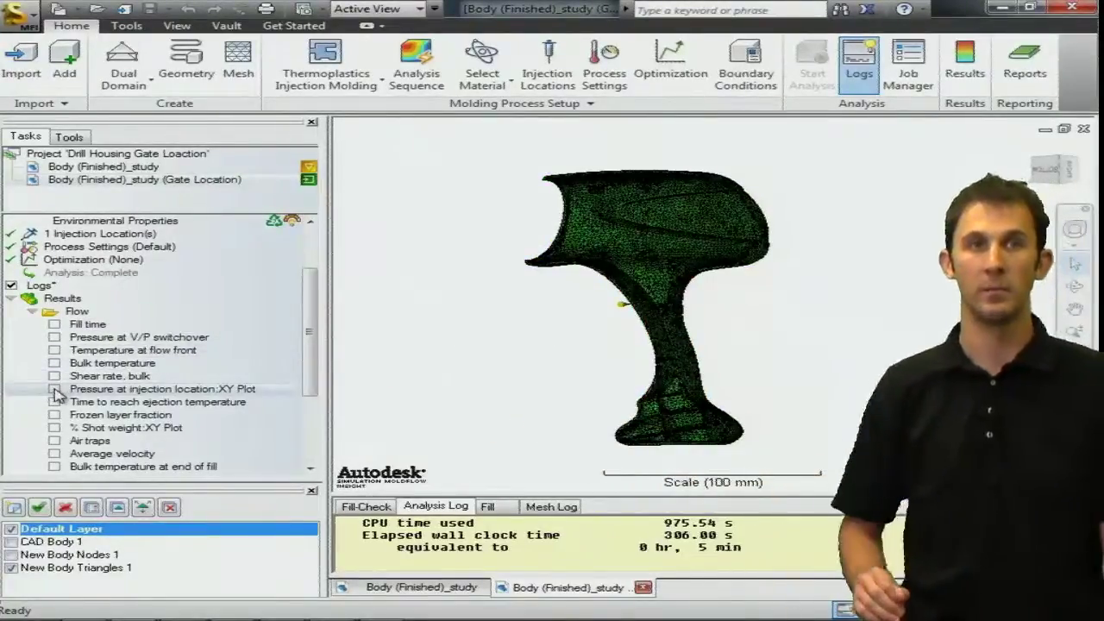
- View the Pressure at injection location XY plot and inspect the Air traps result on the housing
click(54, 390)
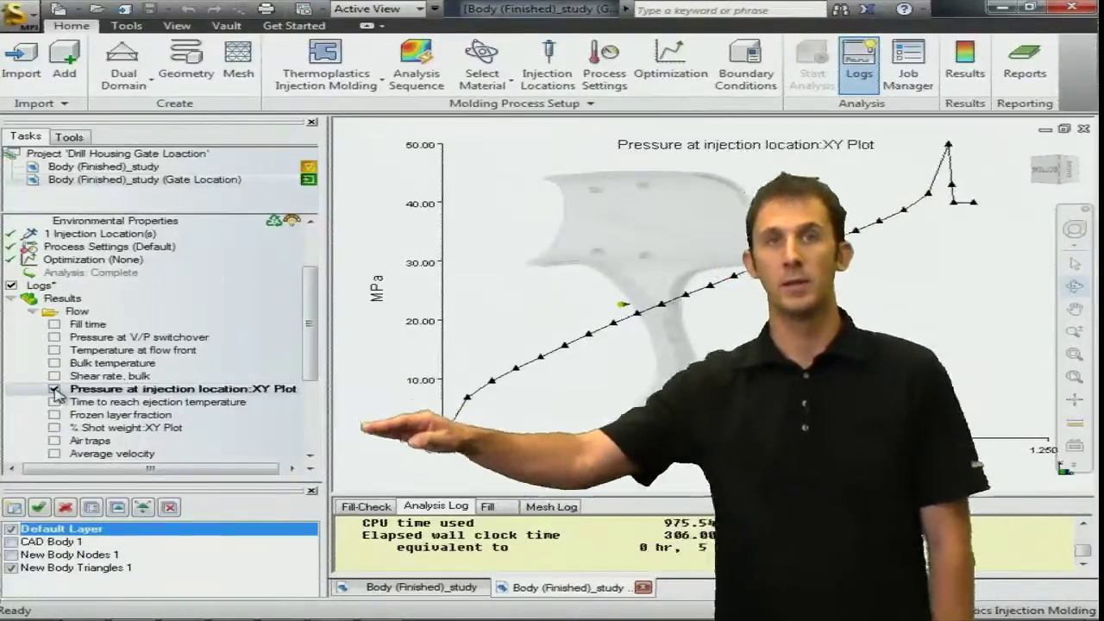
click(55, 440)
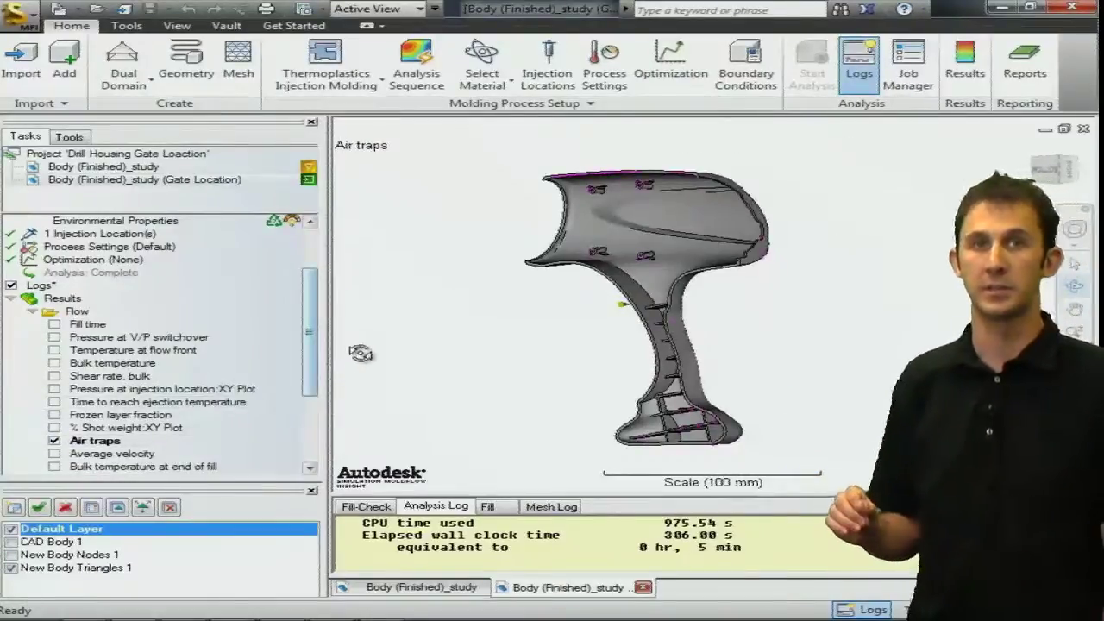
drag(590, 327, 587, 320)
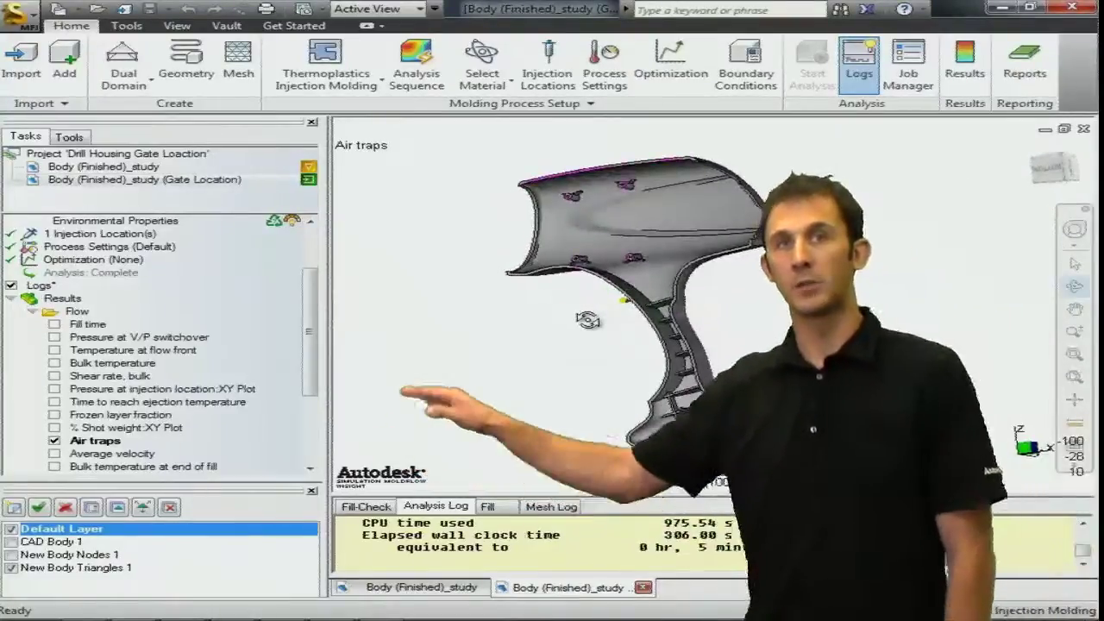
- Display the Weld lines result and examine the weld lines around the bosses on the housing's inner wall
scroll(319, 382, down, 2)
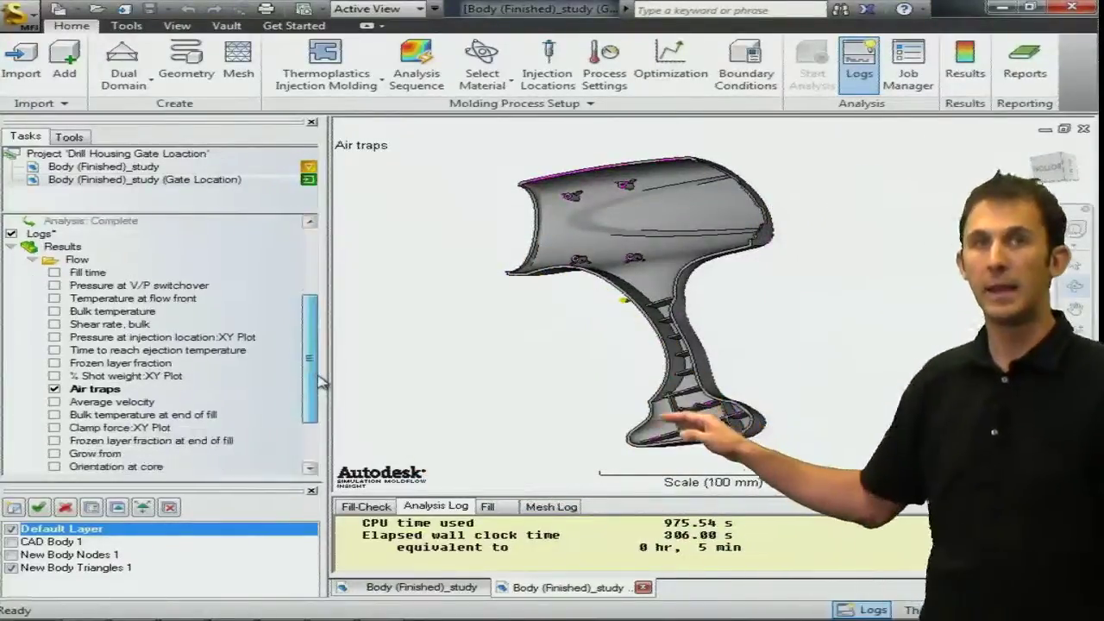
scroll(320, 382, down, 2)
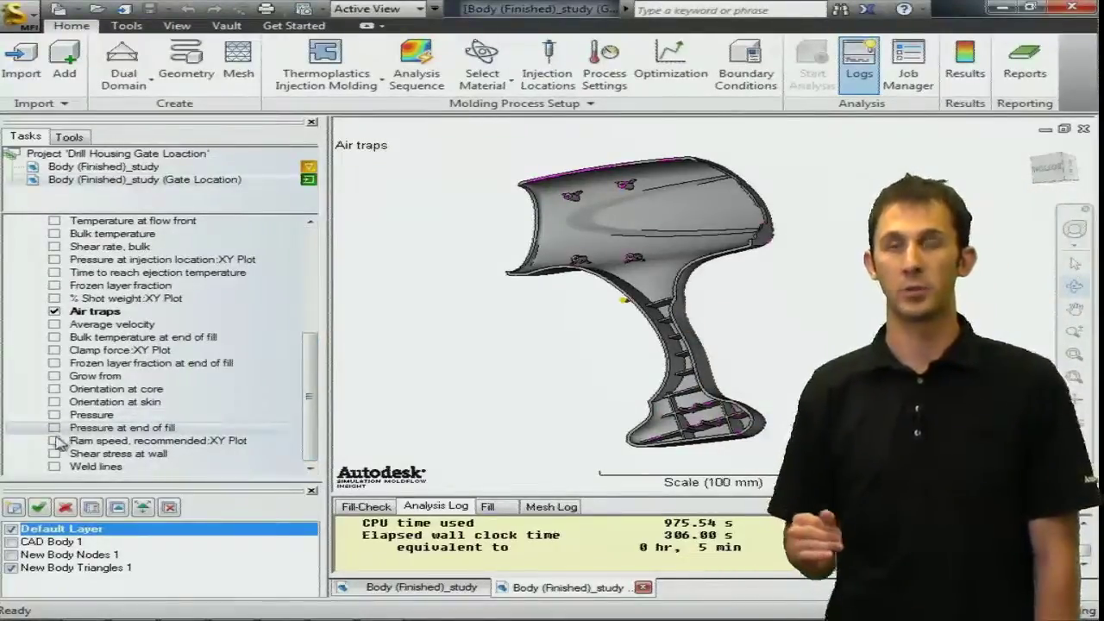
click(55, 466)
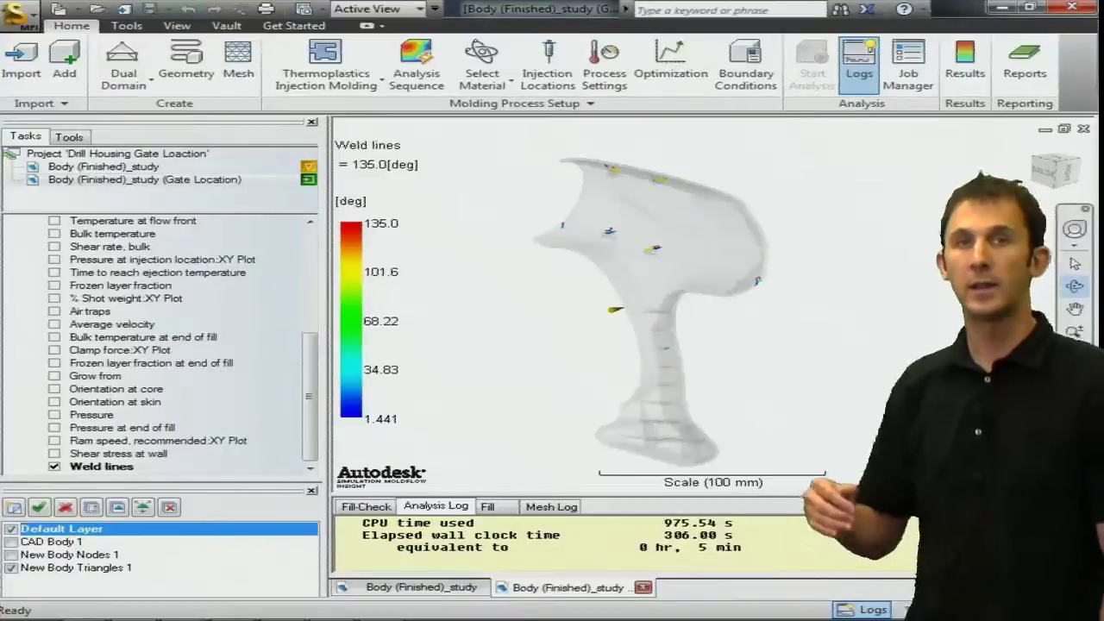
click(1073, 353)
drag(572, 207, 697, 279)
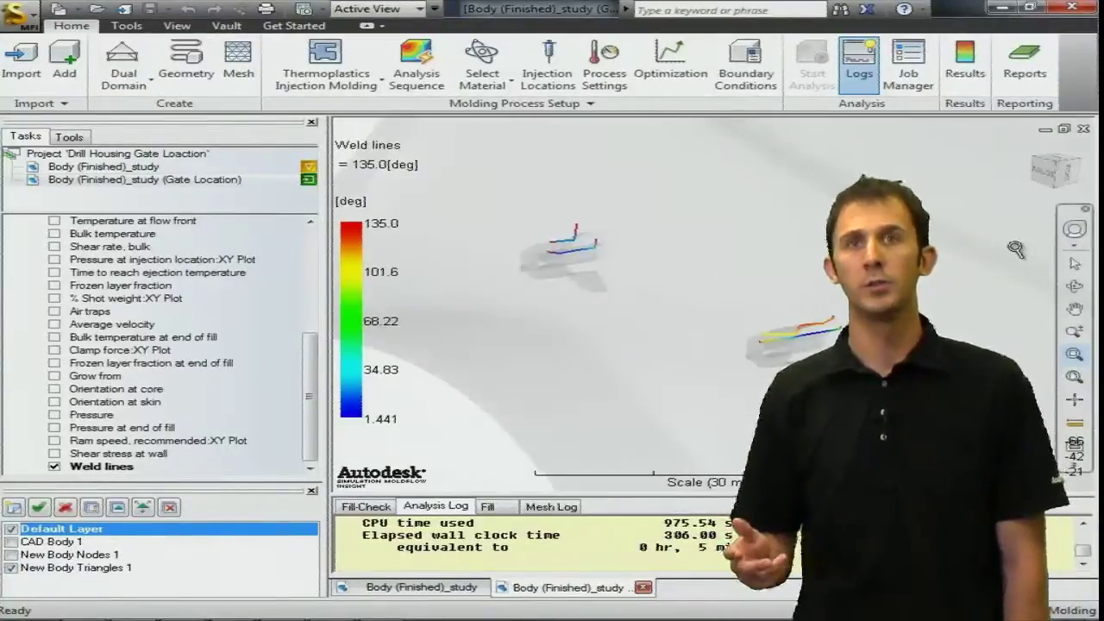
click(1059, 170)
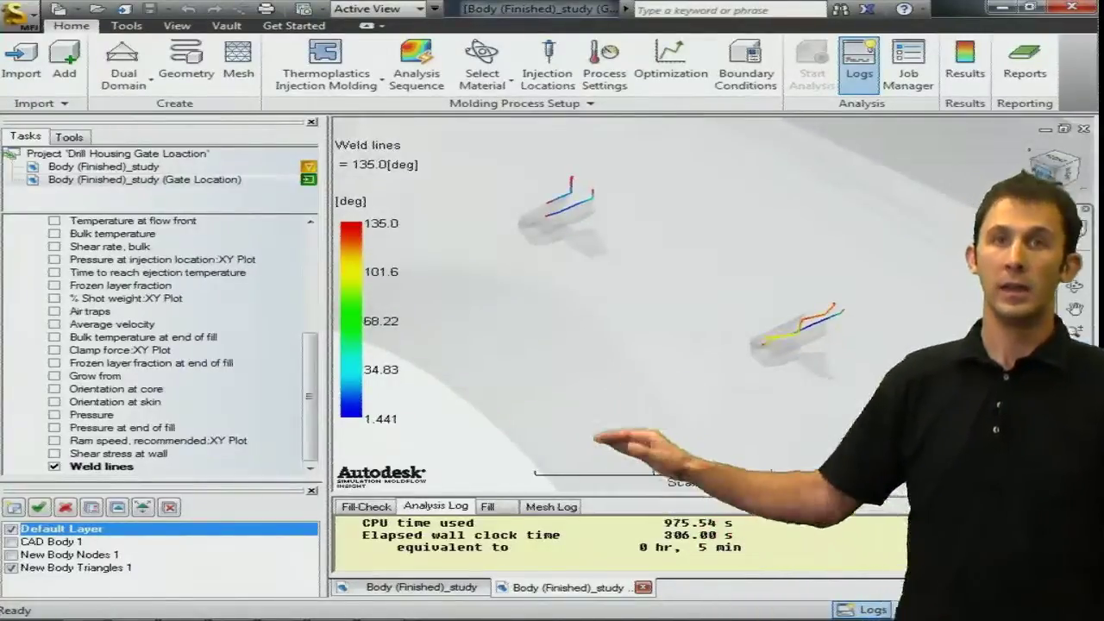
click(1061, 172)
click(1054, 166)
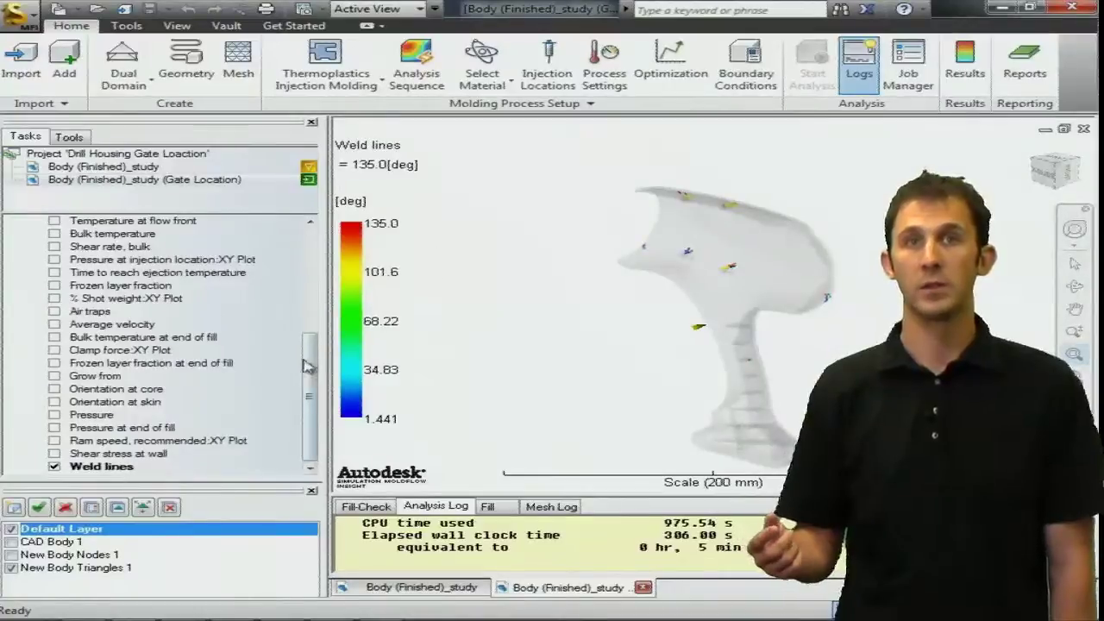
- Display the Fill time result again and play its filling animation
scroll(319, 363, up, 1)
scroll(319, 362, up, 3)
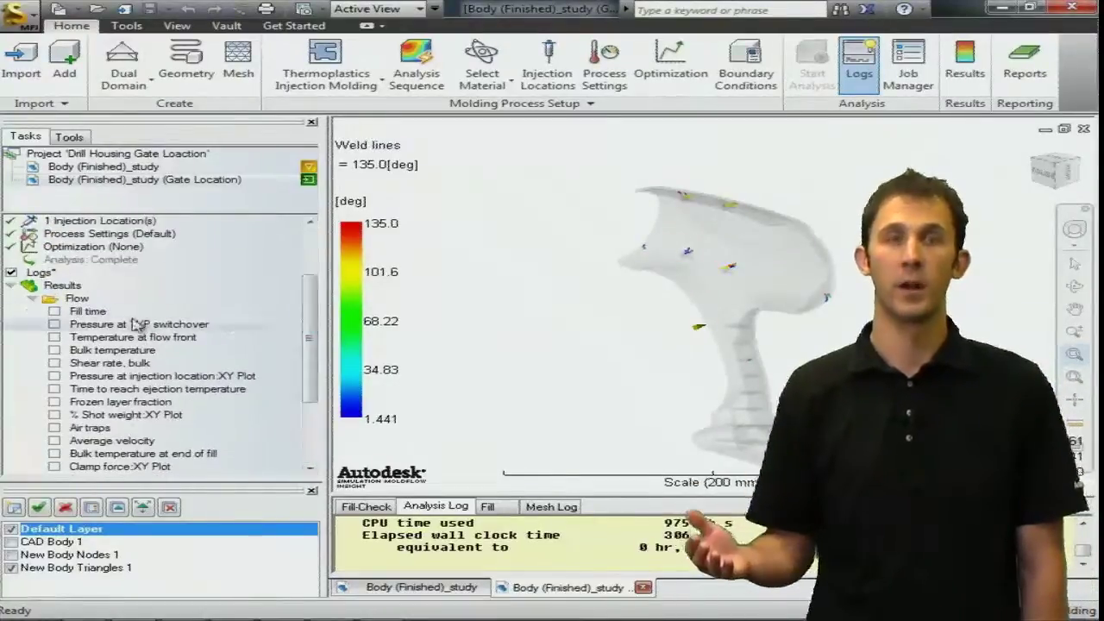
click(54, 312)
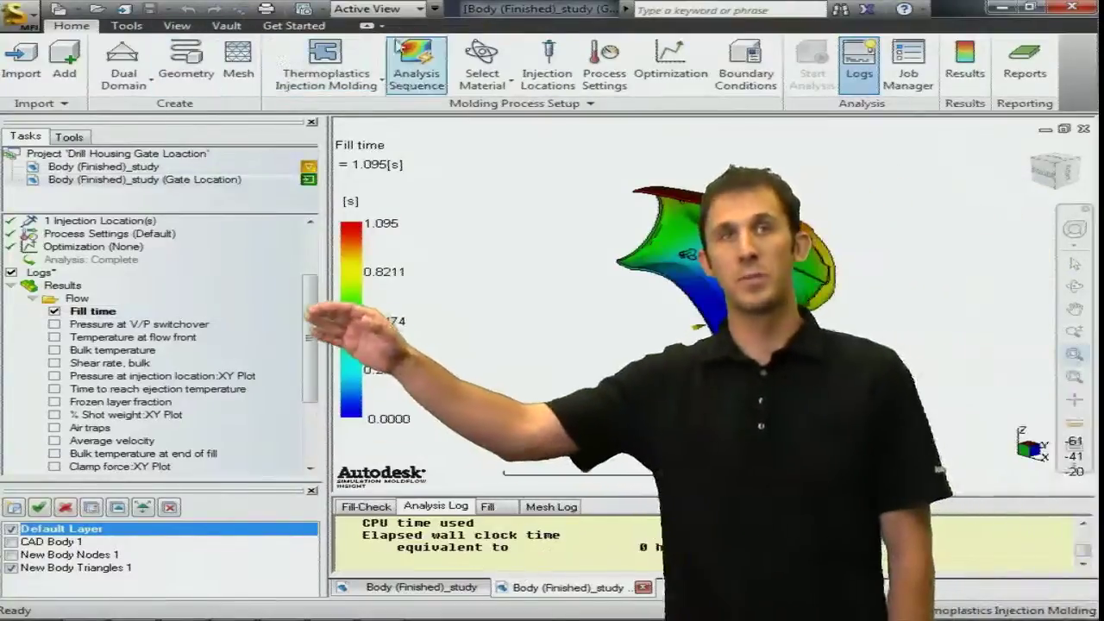
click(966, 69)
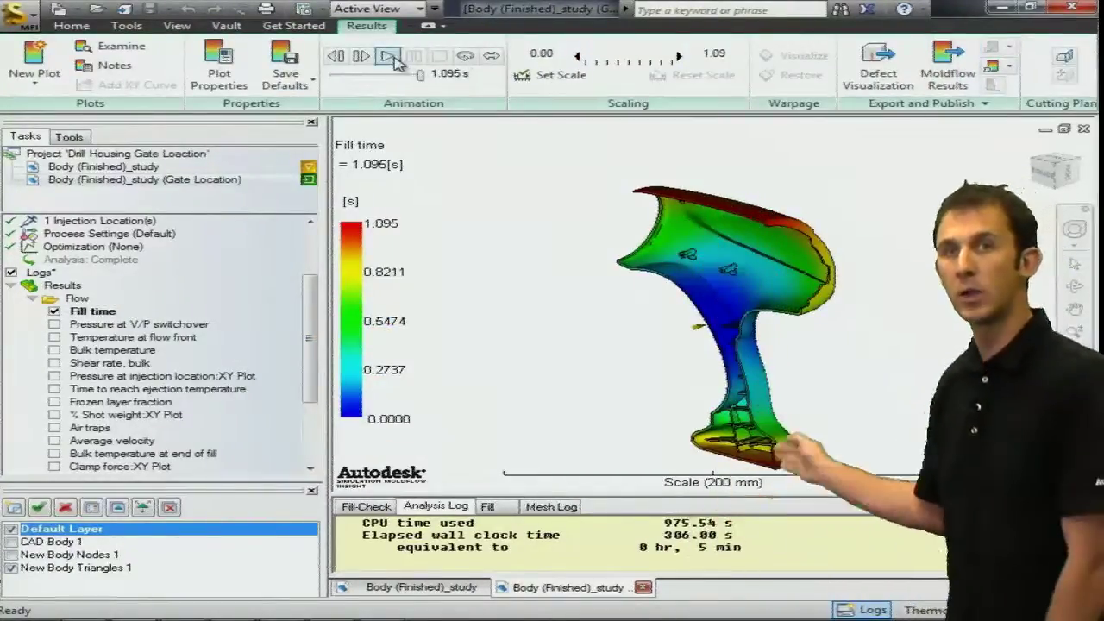
click(389, 57)
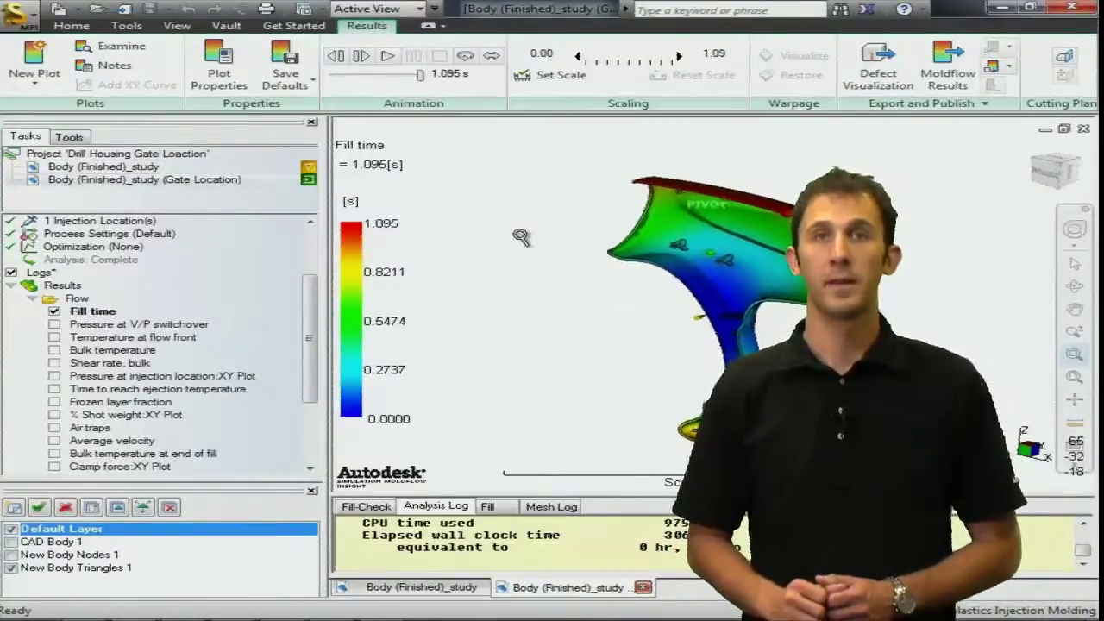
scroll(529, 235, up, 3)
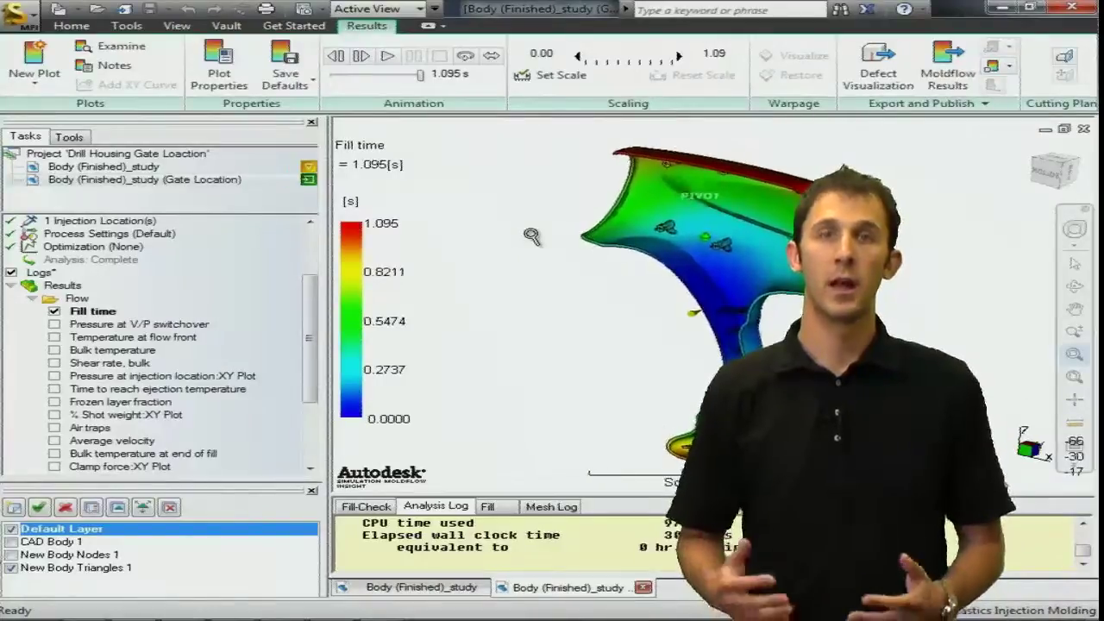